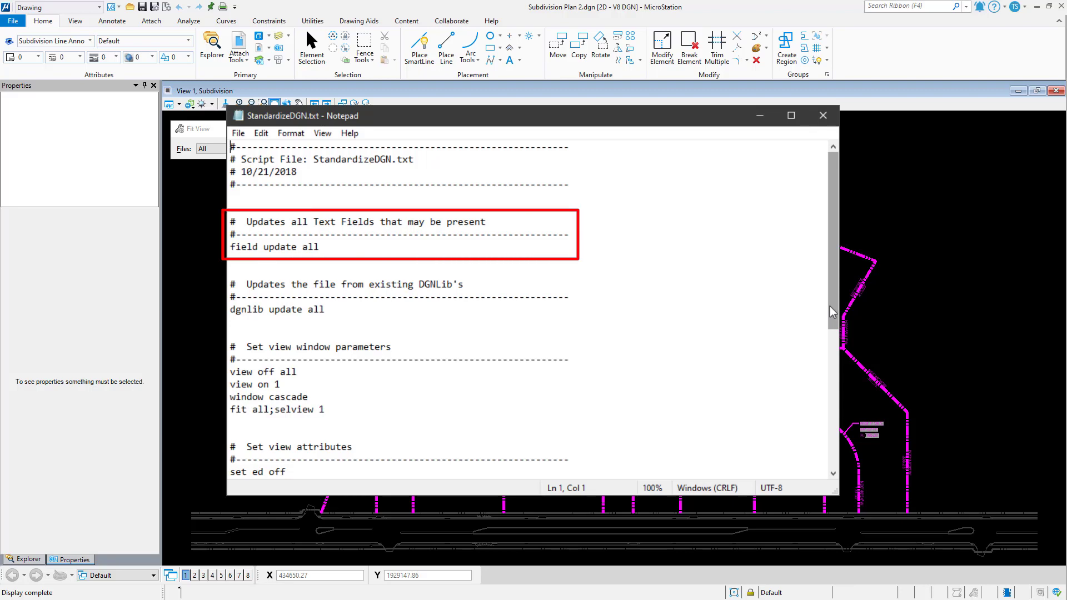
Step: Scroll through the StandardizeDGN.txt script in Notepad down to filedesign and back up
{"action": "scroll", "coordinate": [829, 306], "scroll_direction": "down", "scroll_amount": 7}
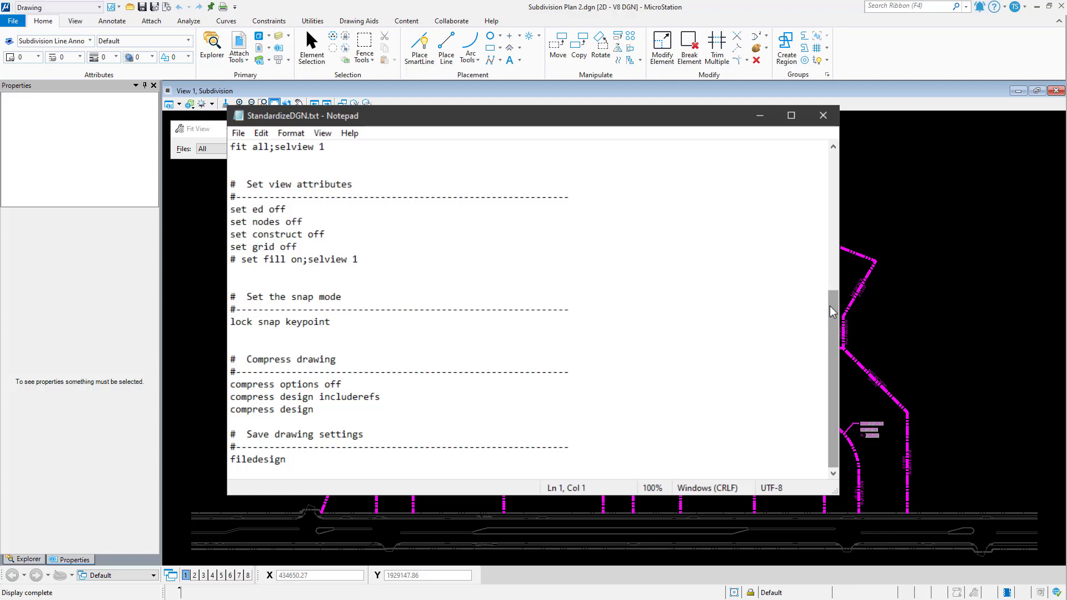
{"action": "scroll", "coordinate": [830, 305], "scroll_direction": "up", "scroll_amount": 2}
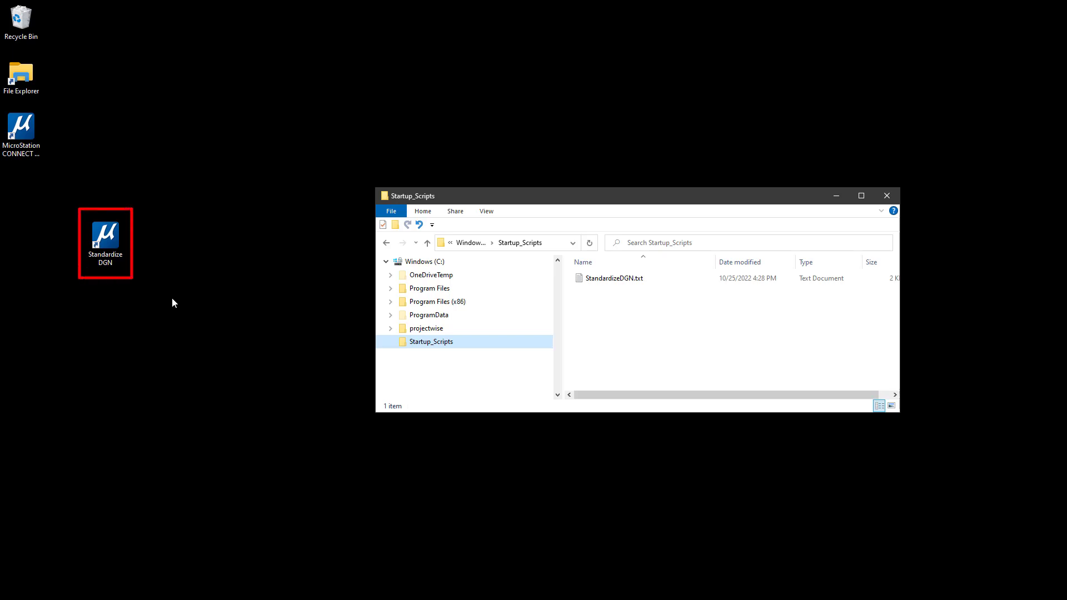
Step: Append -s"C:\Startup_Scripts\StandardizeDGN.txt" to the Standardize DGN shortcut's Target and save
{"action": "right_click", "coordinate": [114, 243]}
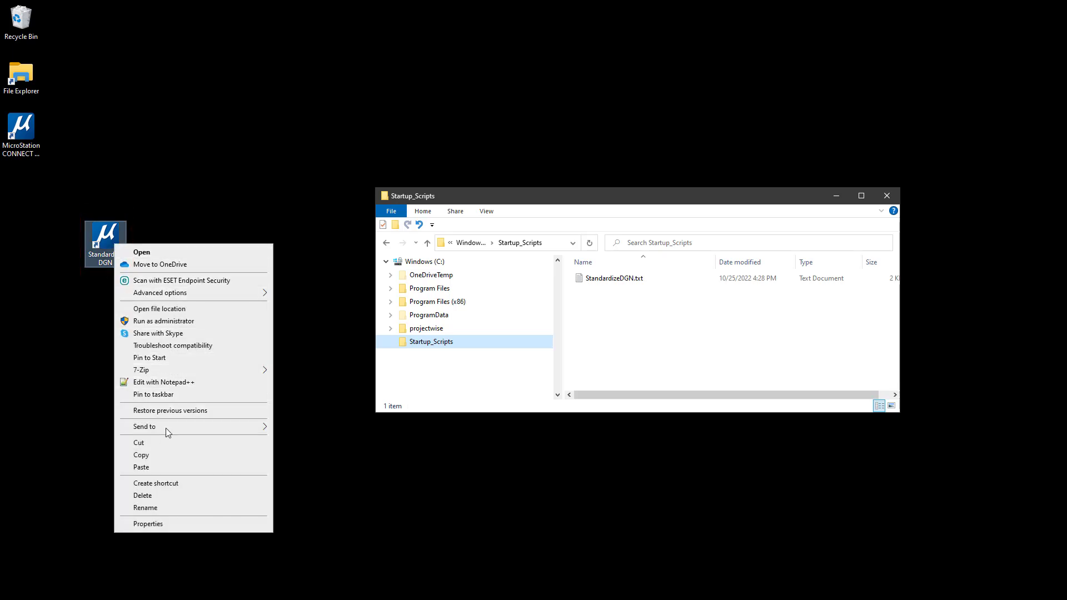
{"action": "left_click", "coordinate": [194, 524]}
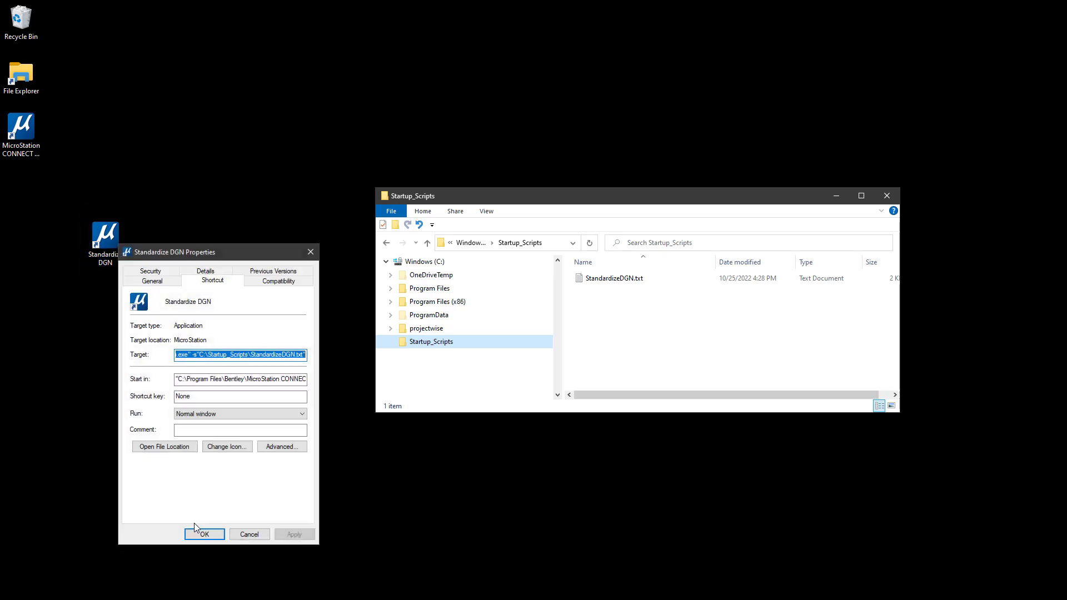
{"action": "key", "text": "Right"}
{"action": "key", "text": "Right"}
{"action": "key", "text": "Right"}
{"action": "key", "text": "Right"}
{"action": "key", "text": "Right"}
{"action": "key", "text": "Right"}
{"action": "key", "text": "Right"}
{"action": "key", "text": "Right"}
{"action": "key", "text": "Right"}
{"action": "key", "text": "Right"}
{"action": "key", "text": "Right"}
{"action": "key", "text": "Right"}
{"action": "key", "text": "Right"}
{"action": "key", "text": "Right"}
{"action": "key", "text": "Right"}
{"action": "key", "text": "Right"}
{"action": "key", "text": "Right"}
{"action": "key", "text": "Right"}
{"action": "key", "text": "Right"}
{"action": "key", "text": "Right"}
{"action": "key", "text": "Right"}
{"action": "key", "text": "Right"}
{"action": "key", "text": "Right"}
{"action": "key", "text": "Right"}
{"action": "key", "text": "Right"}
{"action": "key", "text": "Right"}
{"action": "key", "text": "Right"}
{"action": "key", "text": "Right"}
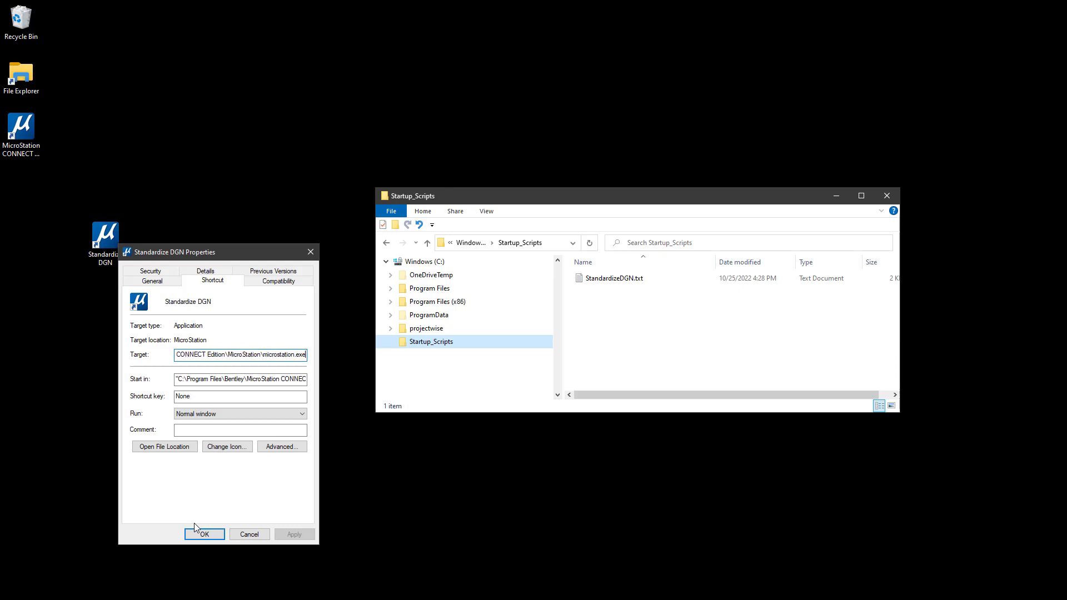
{"action": "type", "text": "-s\"C:\\Startup_Scripts\\StandardizeDGN.txt\""}
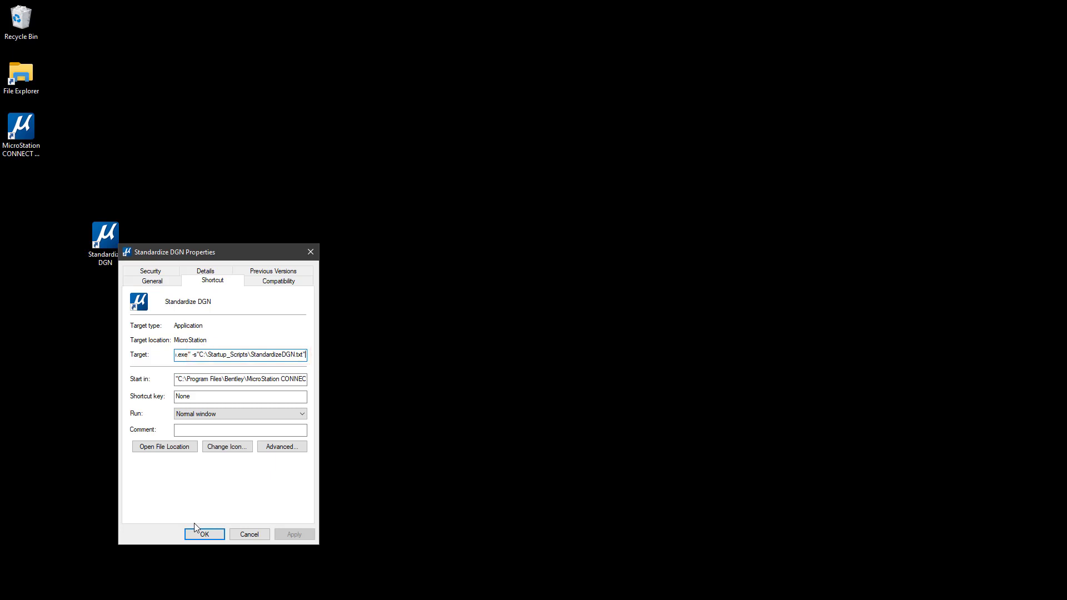
{"action": "left_click", "coordinate": [247, 536]}
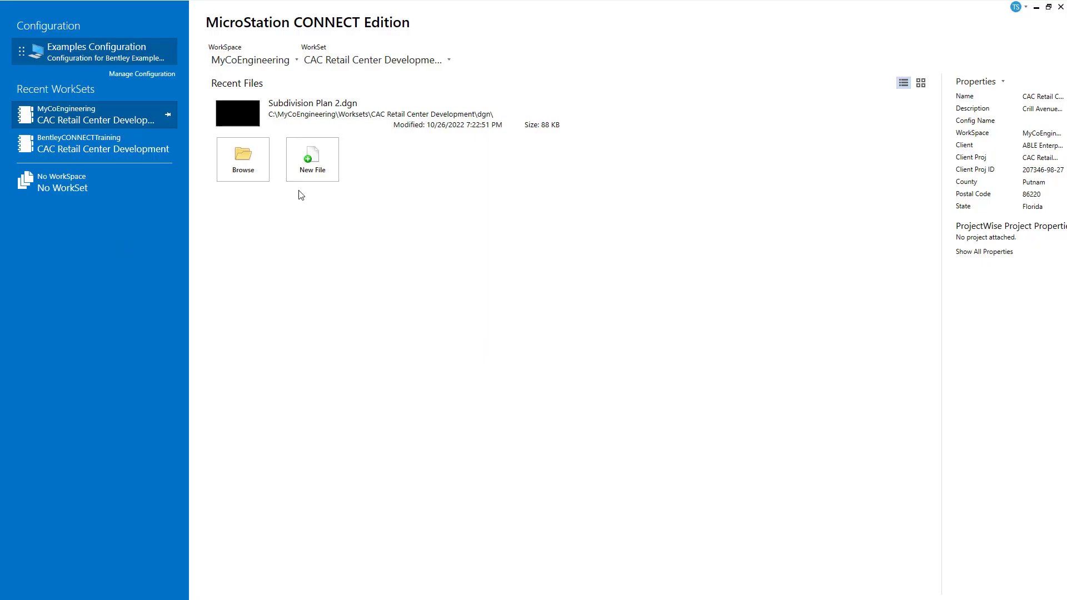
Step: Open Subdivision Plan 2.dgn from Recent Files on the welcome page
{"action": "left_click", "coordinate": [327, 113]}
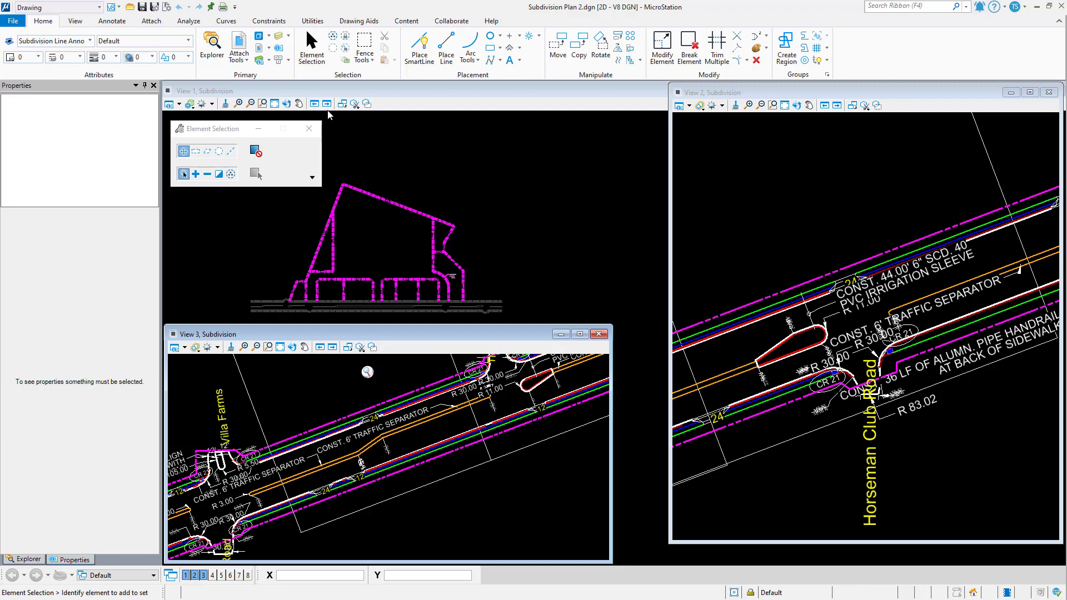
Step: Enable Execute Startup Script in Preferences > Operation, save, and return to the drawing
{"action": "left_click", "coordinate": [14, 21]}
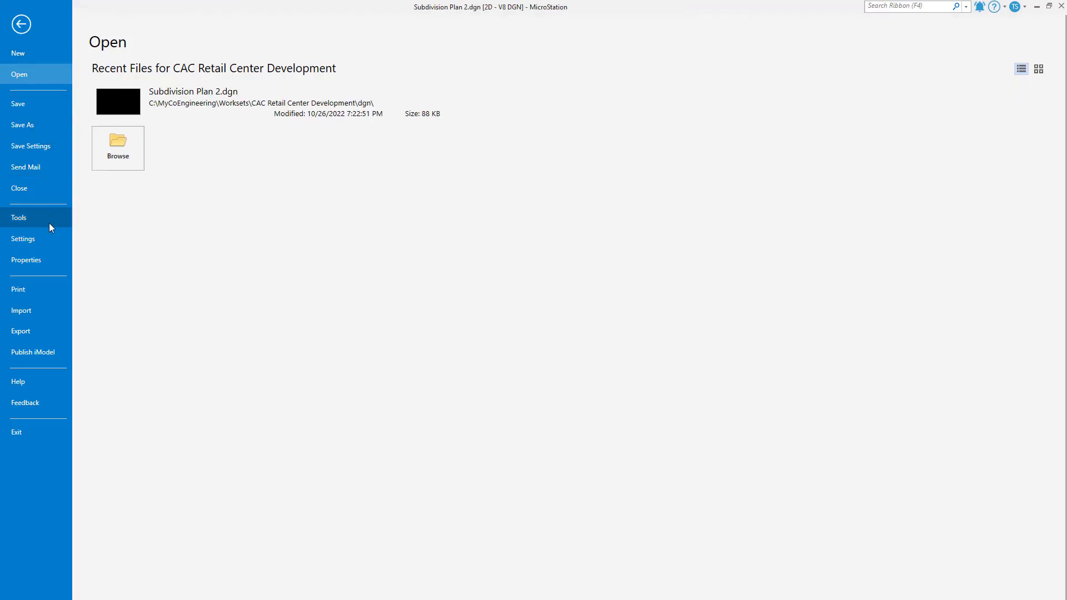
{"action": "left_click", "coordinate": [53, 240]}
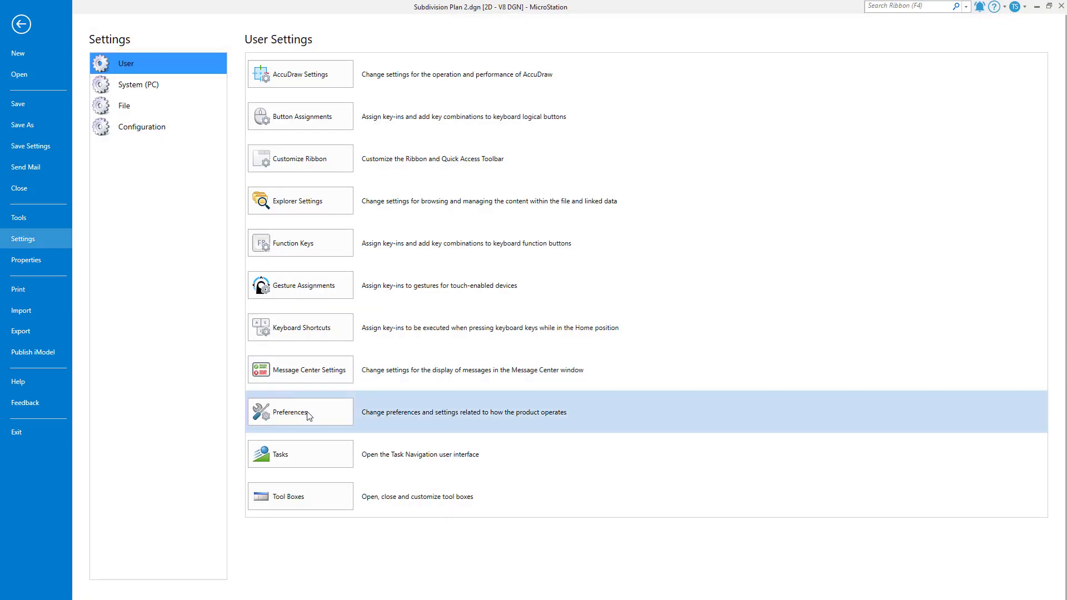
{"action": "left_click", "coordinate": [315, 418]}
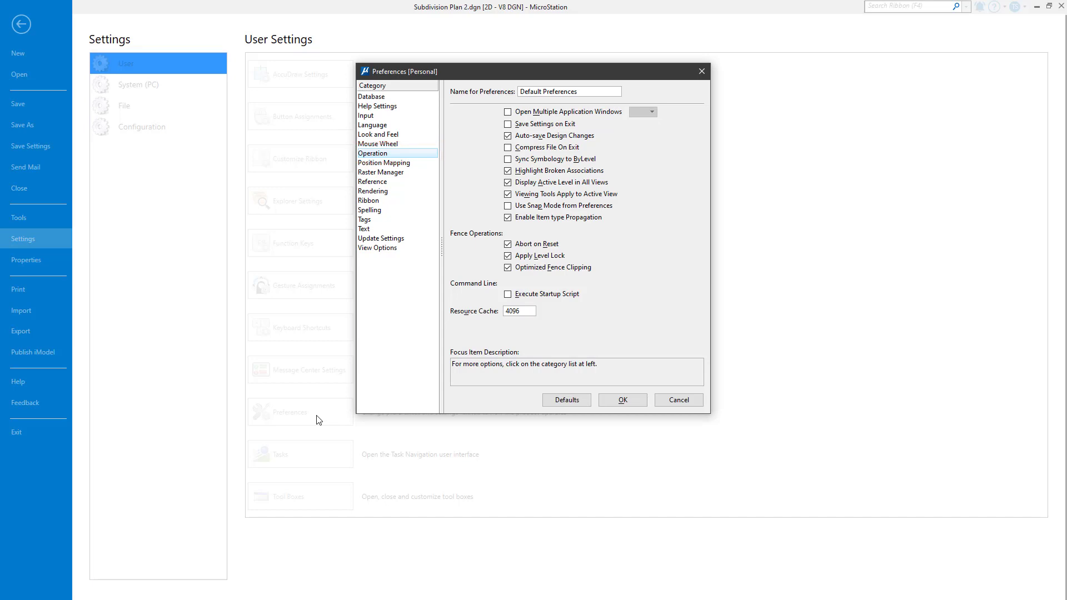
{"action": "left_click", "coordinate": [508, 295]}
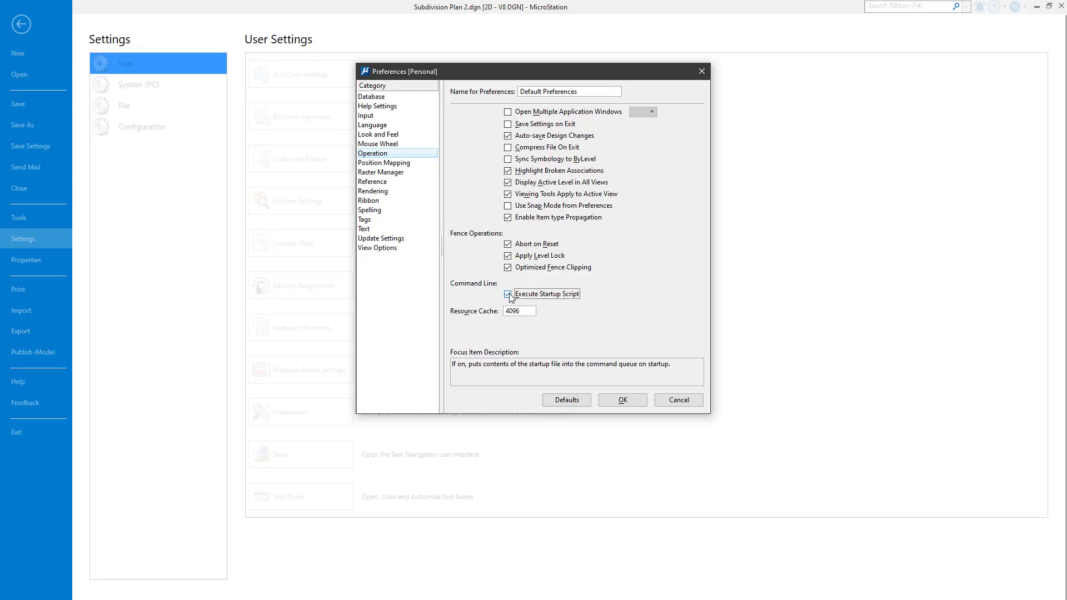
{"action": "left_click", "coordinate": [645, 403]}
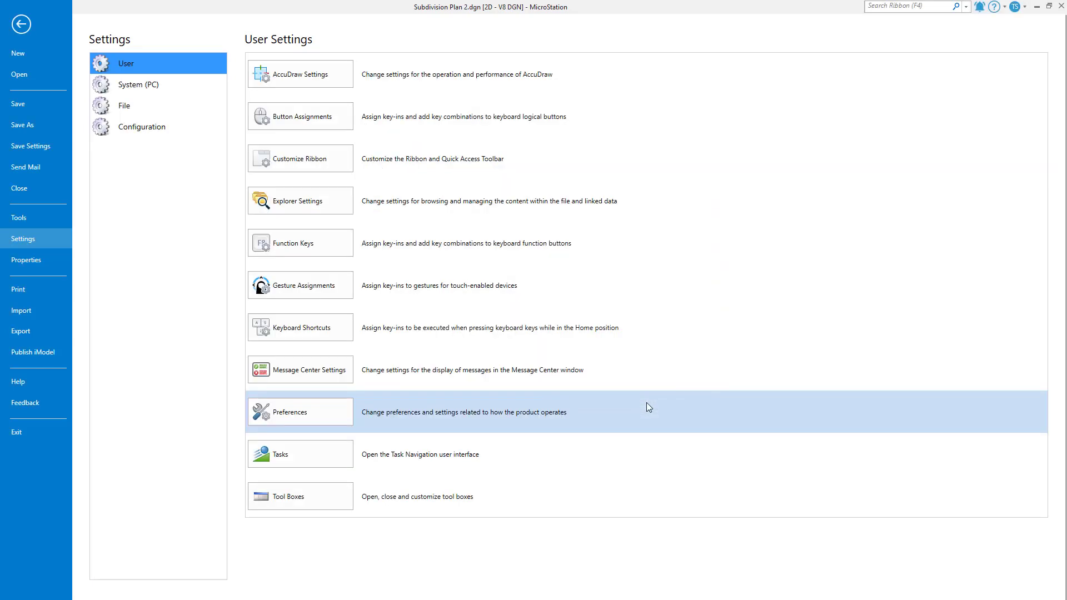
{"action": "left_click", "coordinate": [26, 24]}
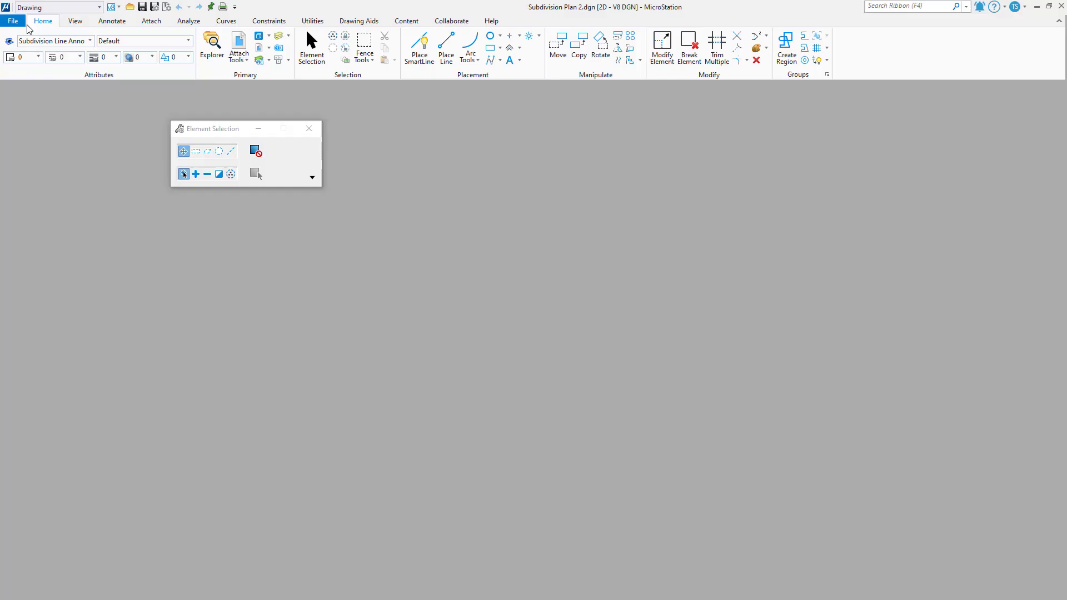
Step: Exit, relaunch via the Standardize DGN shortcut, open Subdivision Plan 2.dgn, and dismiss Files to Process
{"action": "left_click", "coordinate": [23, 20]}
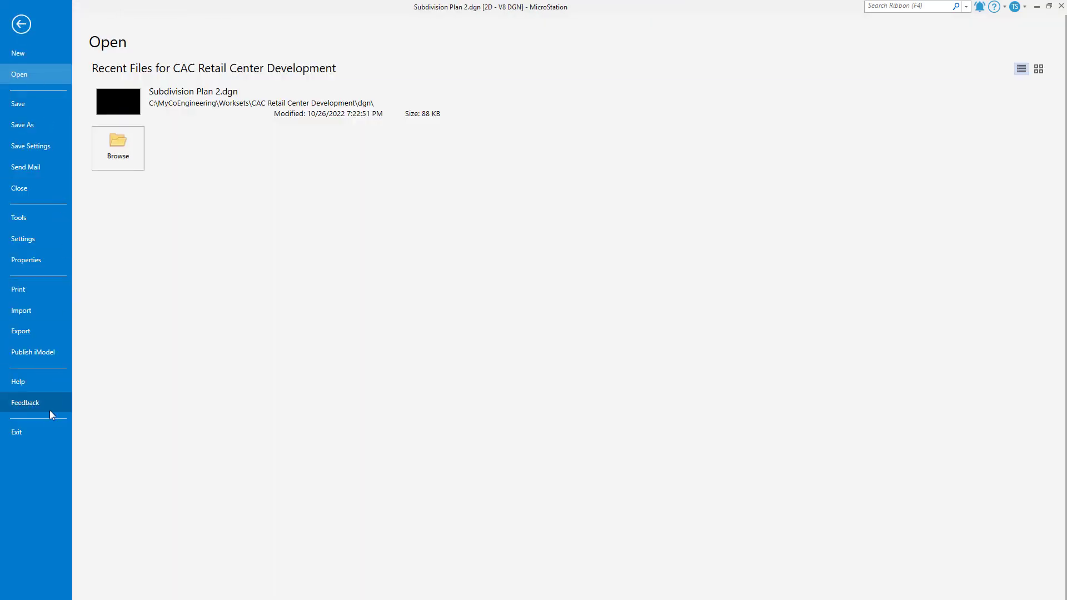
{"action": "left_click", "coordinate": [51, 428]}
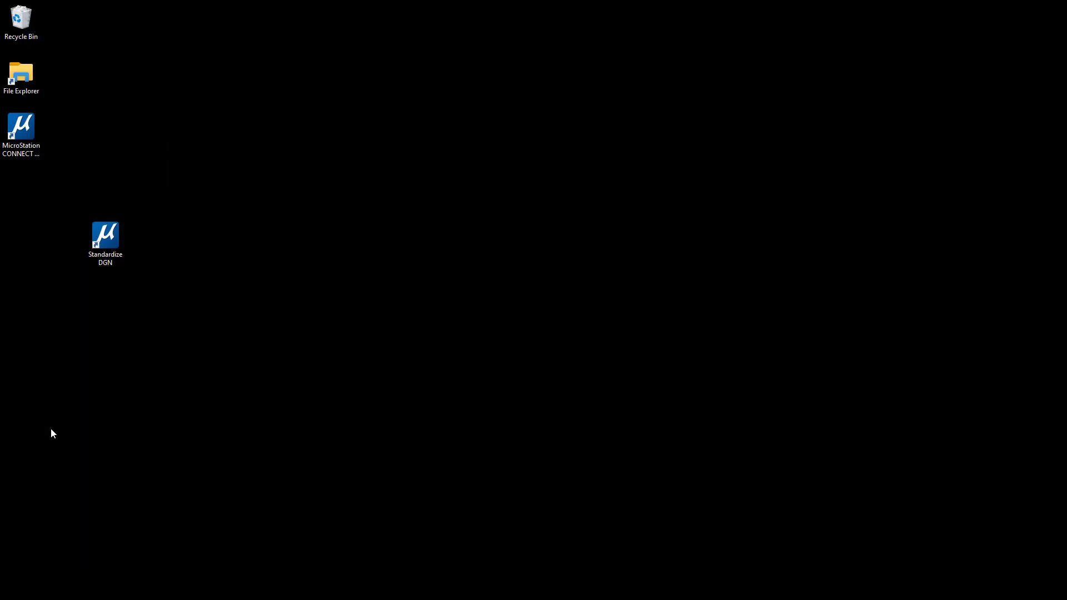
{"action": "double_click", "coordinate": [110, 238]}
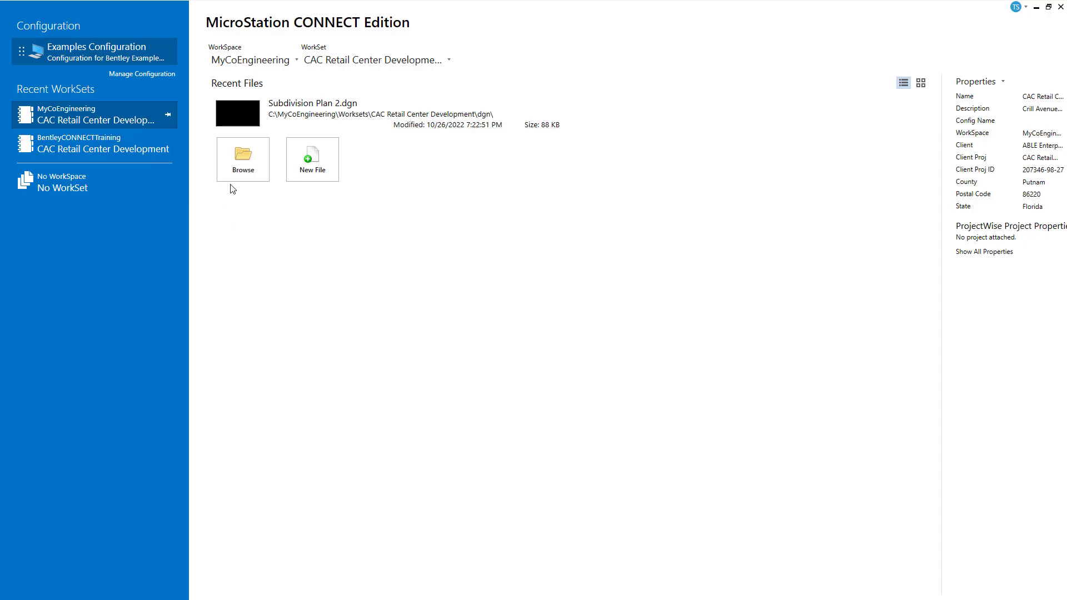
{"action": "left_click", "coordinate": [273, 122]}
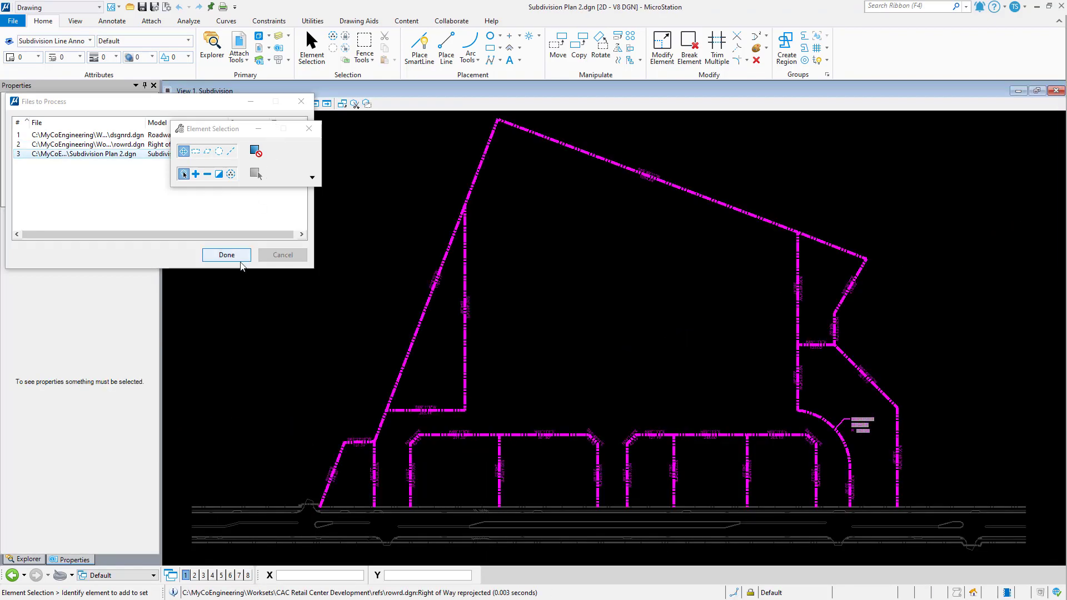
{"action": "left_click", "coordinate": [241, 260]}
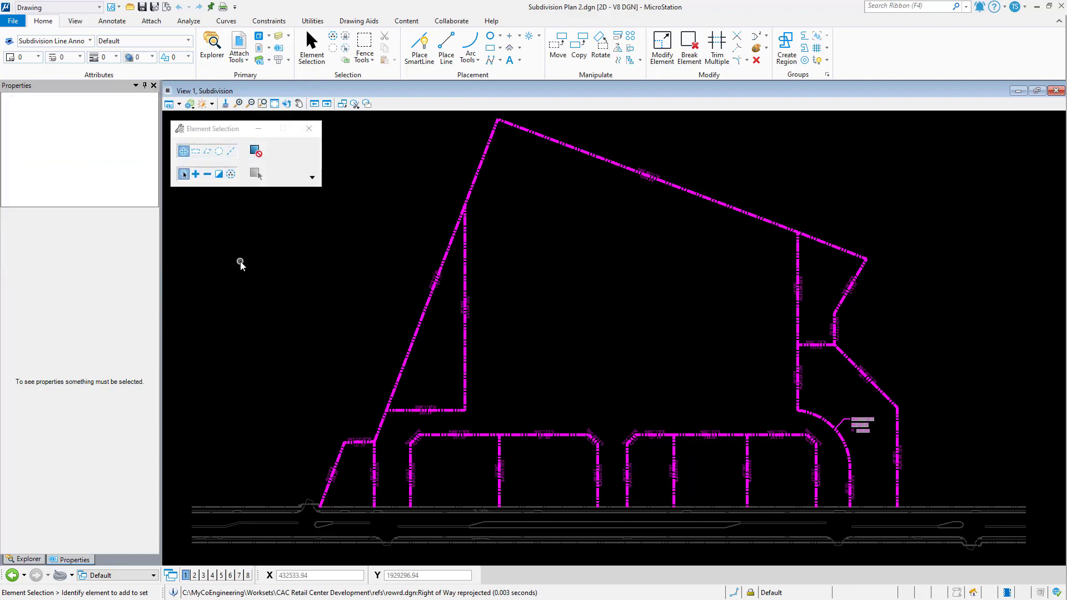